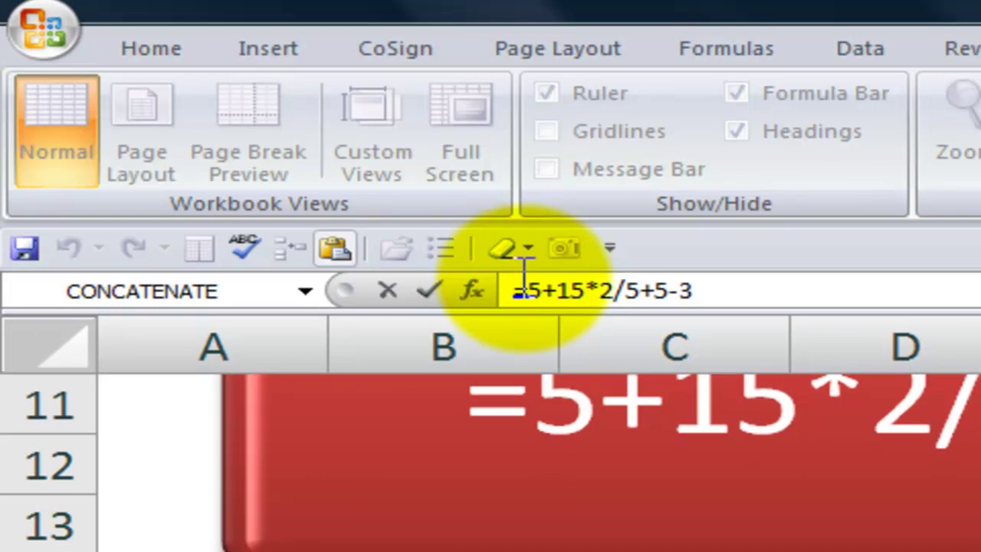
Step: Add parentheses around 5+15 in the formula in F27 so it reads =(5+15)*2/5+5-3
left_click(521, 277)
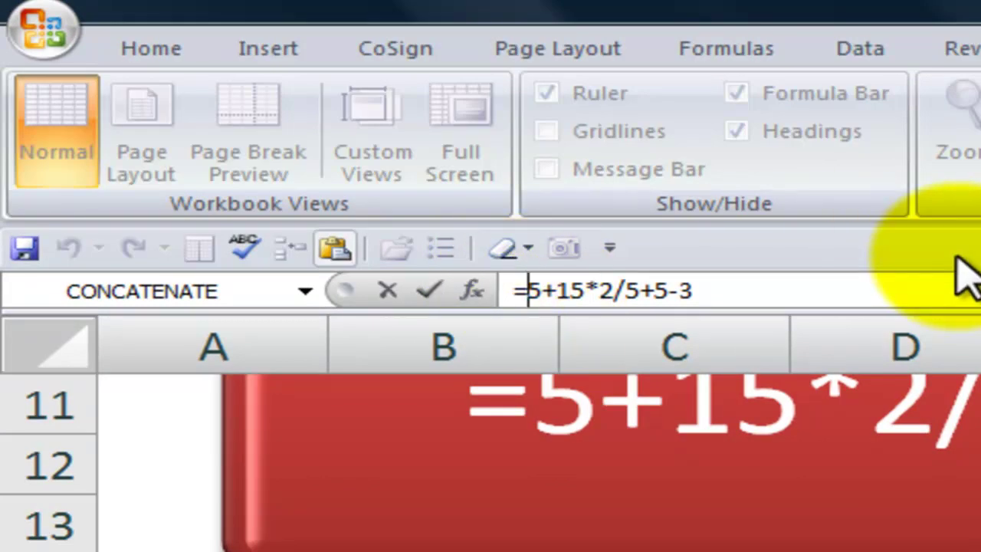
type("(")
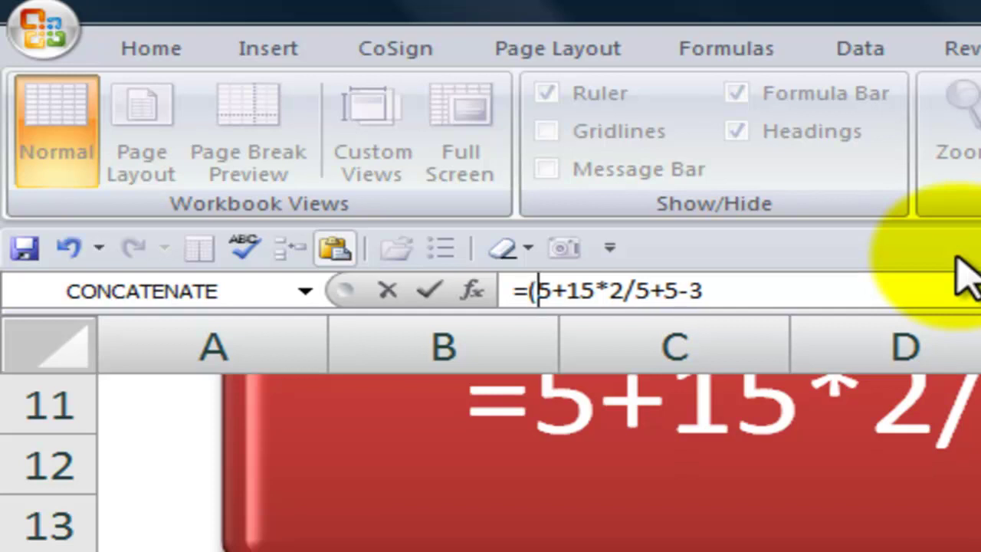
key("Right")
key("Right")
key("Right")
key("Right")
type(")")
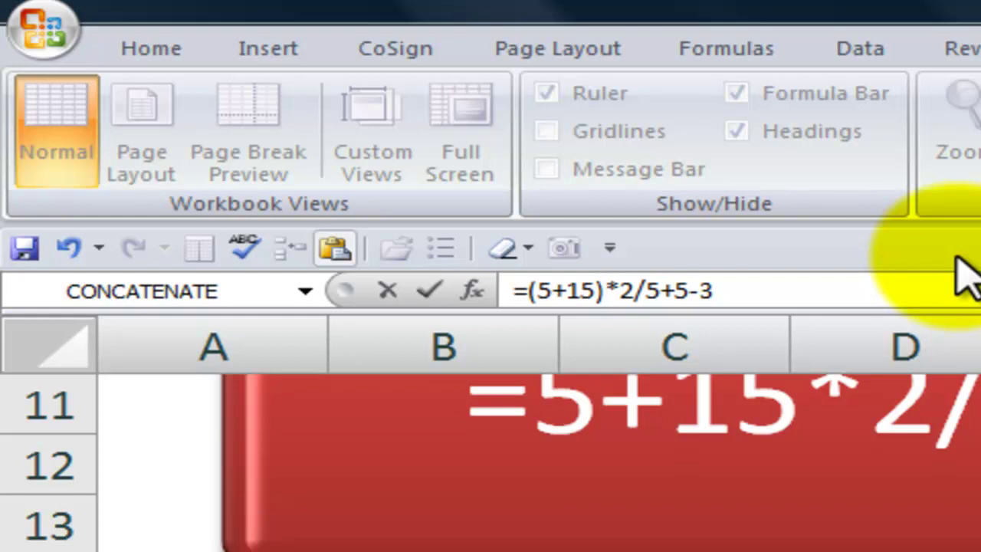
key("Return")
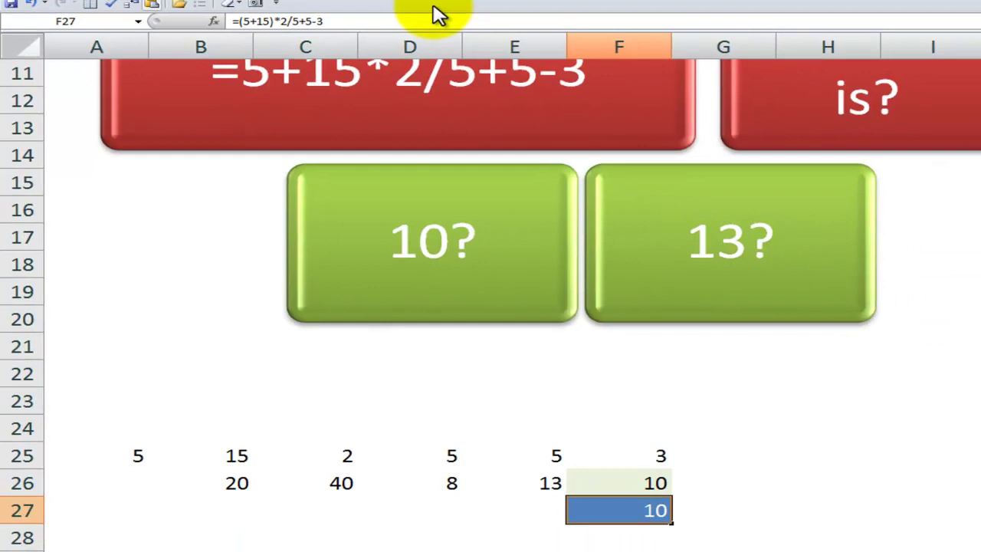
Step: On the Control w () sheet, examine the discount example's purchase price, discount and incorrect Net Price formula in B5
key("ctrl+Home")
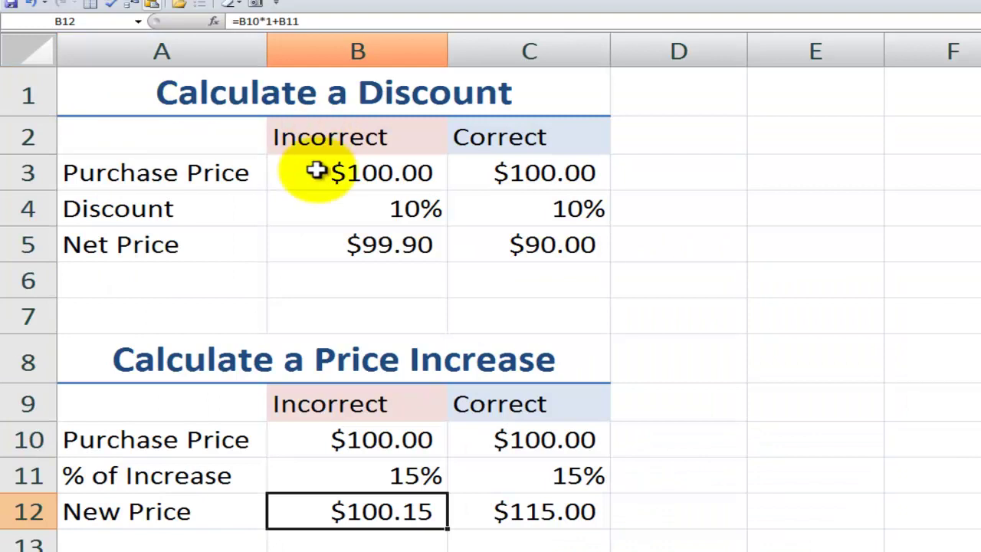
left_click(368, 140)
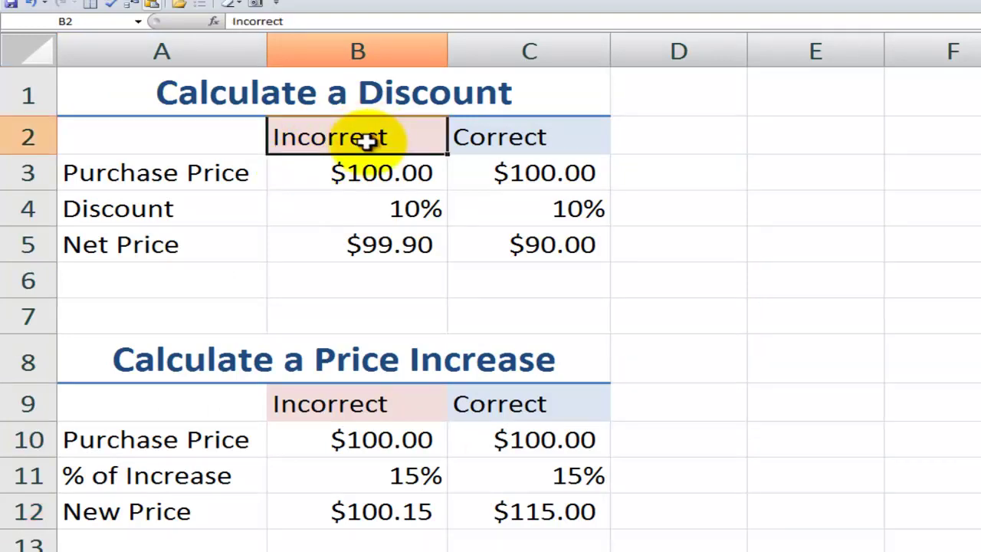
left_click(526, 136)
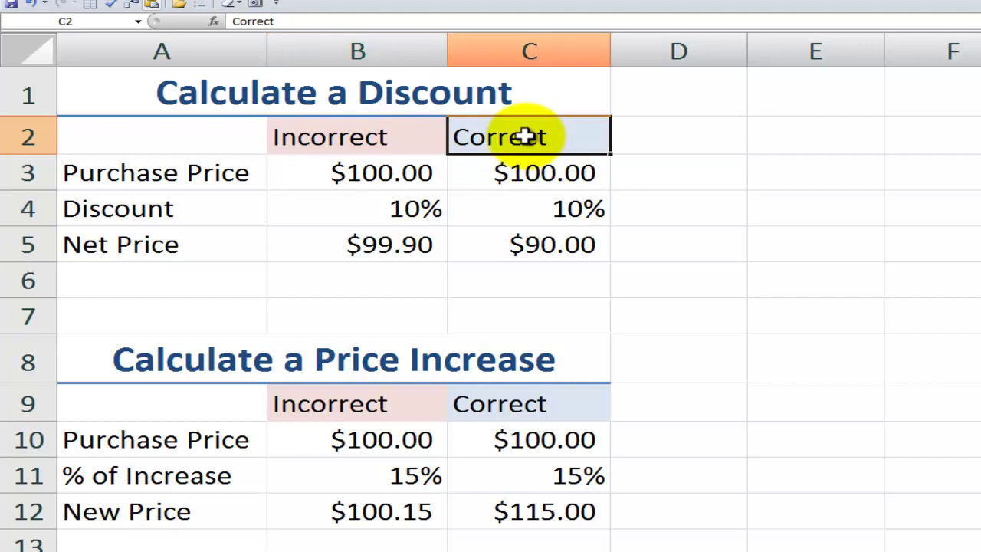
left_click(373, 175)
left_click(367, 207)
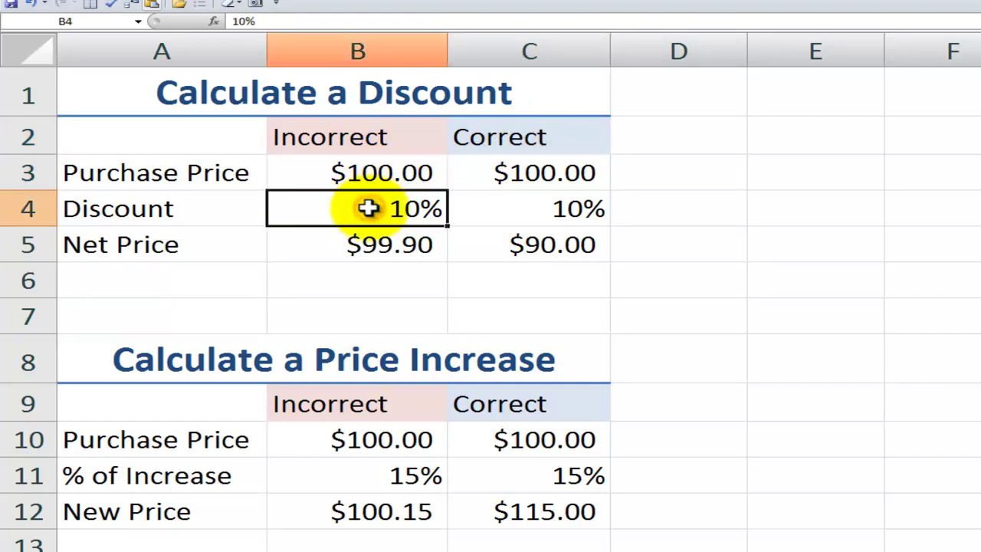
left_click(351, 175)
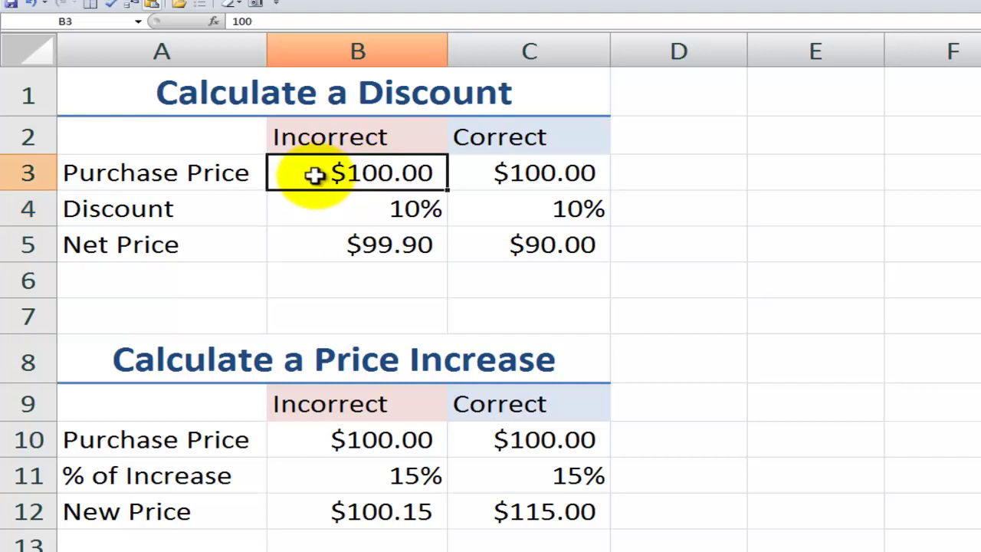
left_click(350, 208)
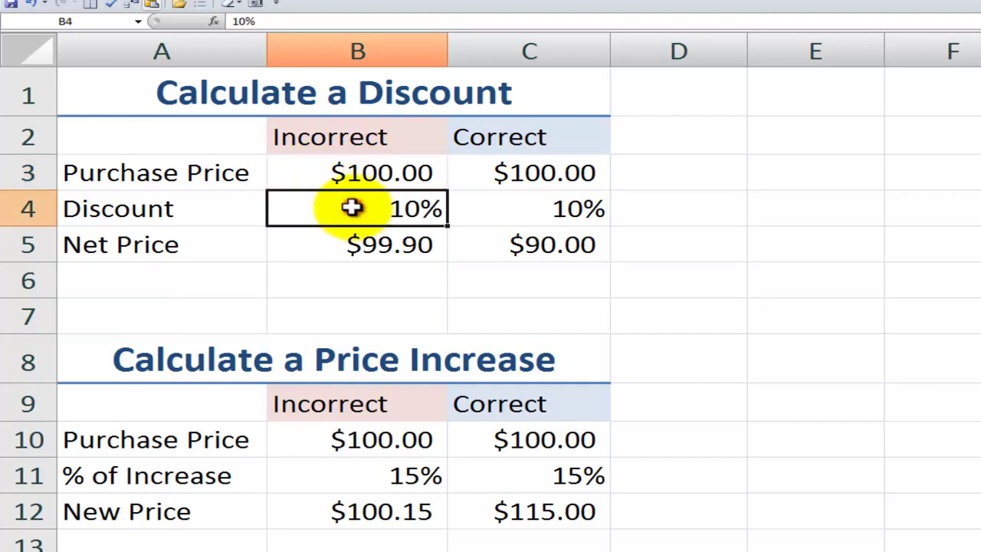
left_click(340, 246)
double_click(337, 244)
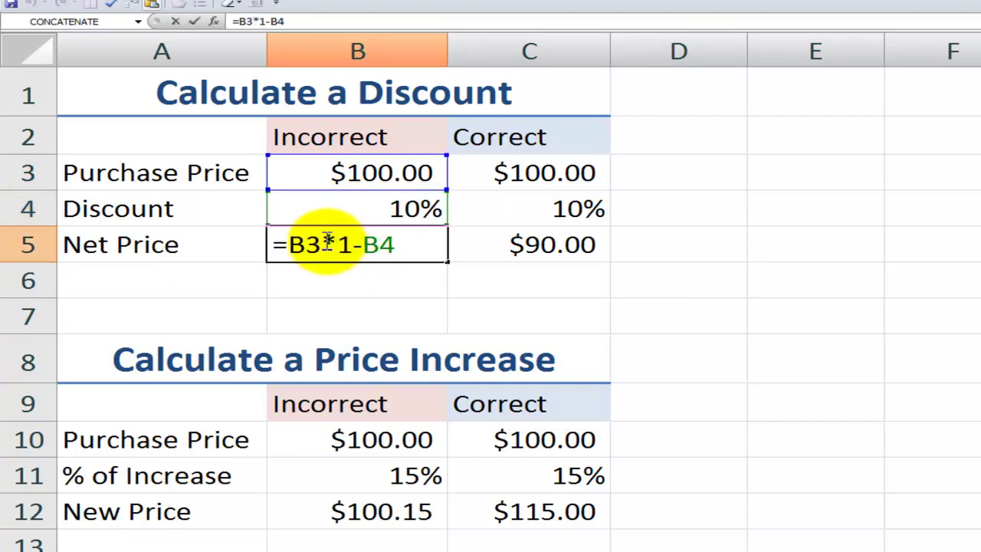
left_click(323, 243)
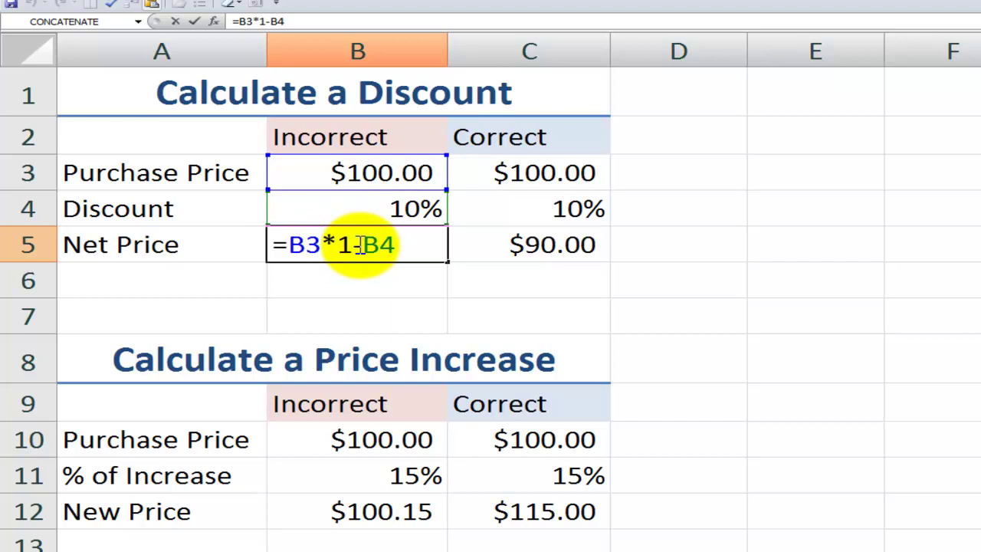
key("Escape")
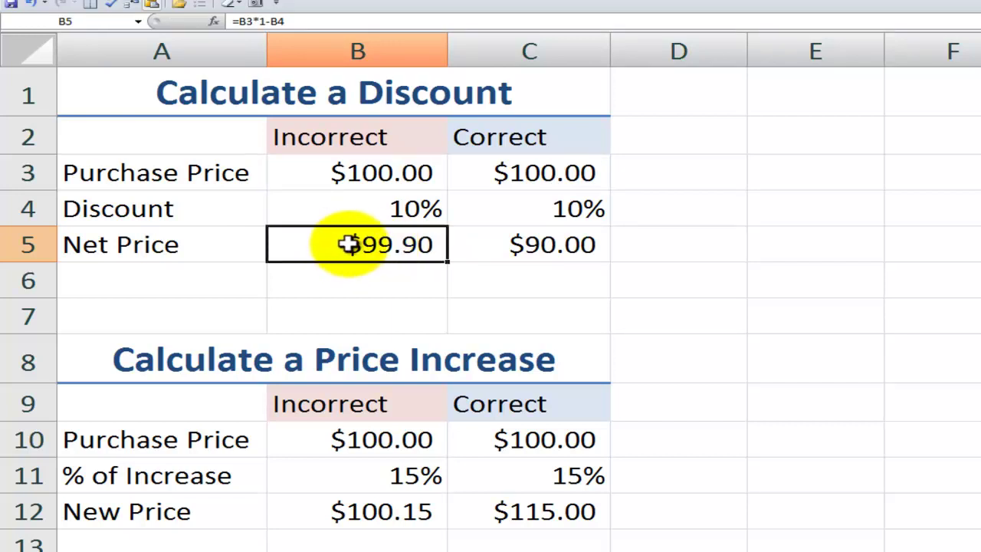
Step: Examine the correct Net Price formula in C5 and the cells it references, leaving it as is
left_click(518, 243)
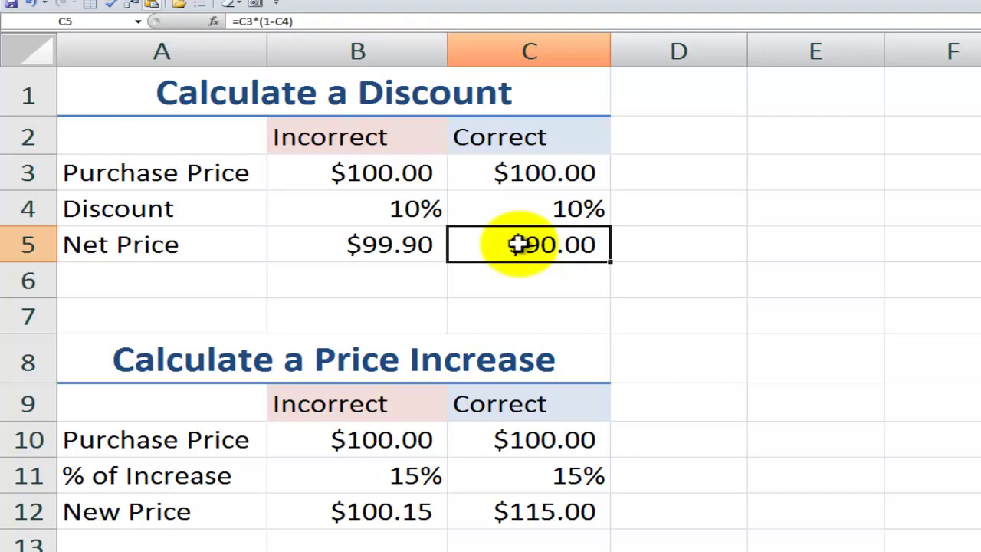
double_click(519, 244)
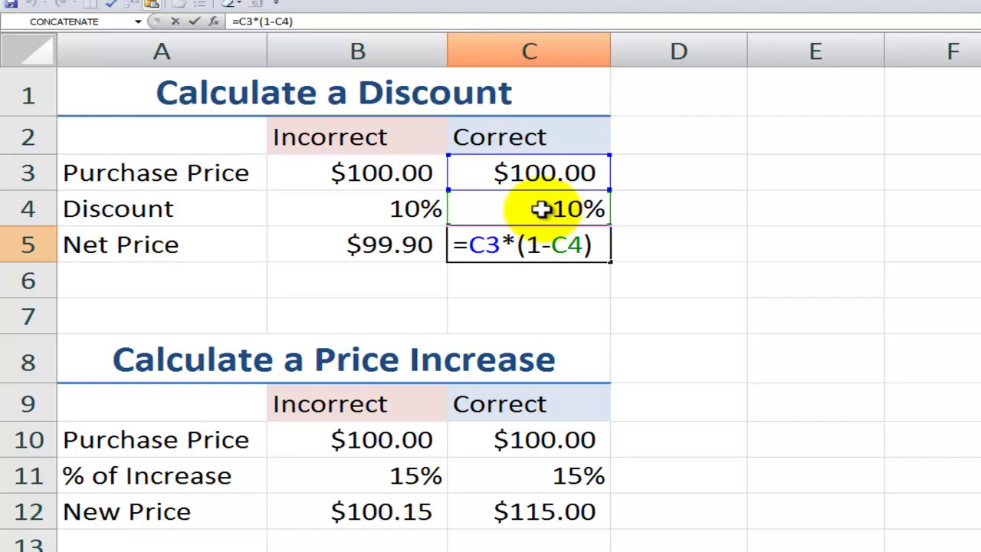
key("ctrl+Return")
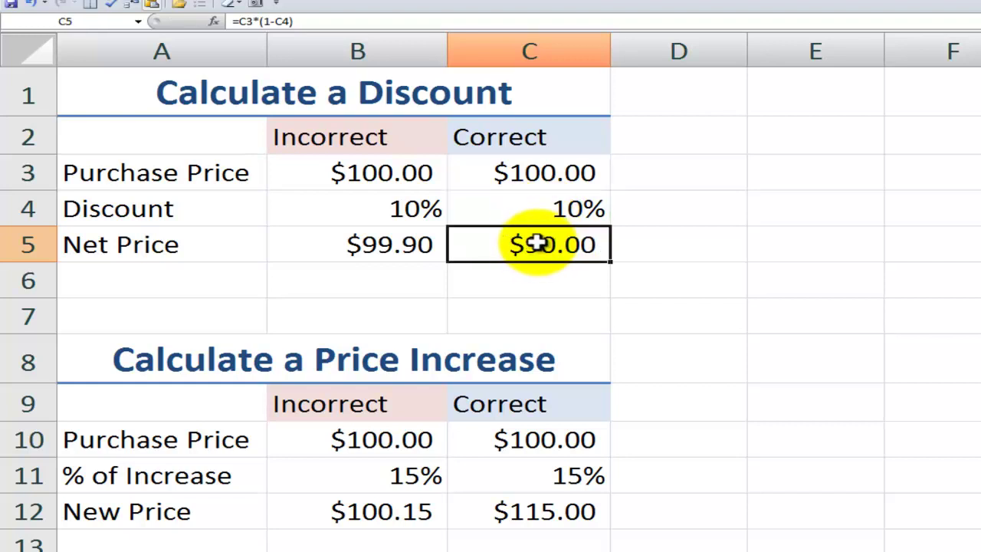
double_click(511, 245)
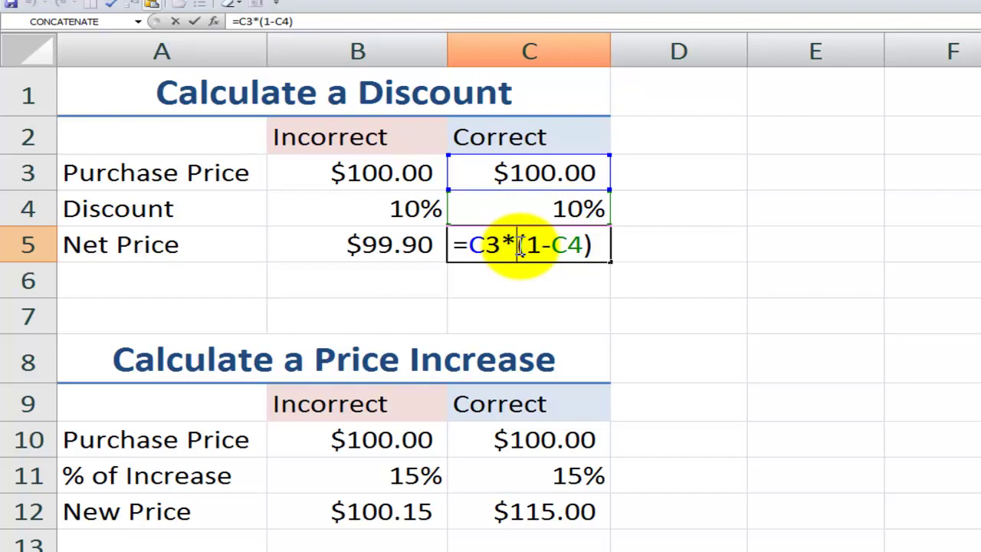
key("Escape")
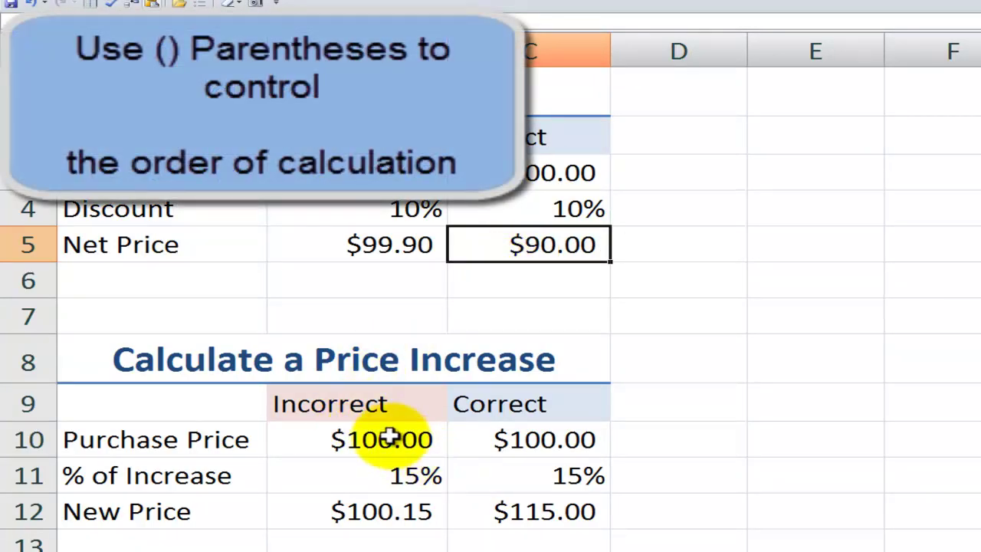
Step: Examine the incorrect and correct New Price formulas in B12 and C12 of the price increase example
left_click(381, 403)
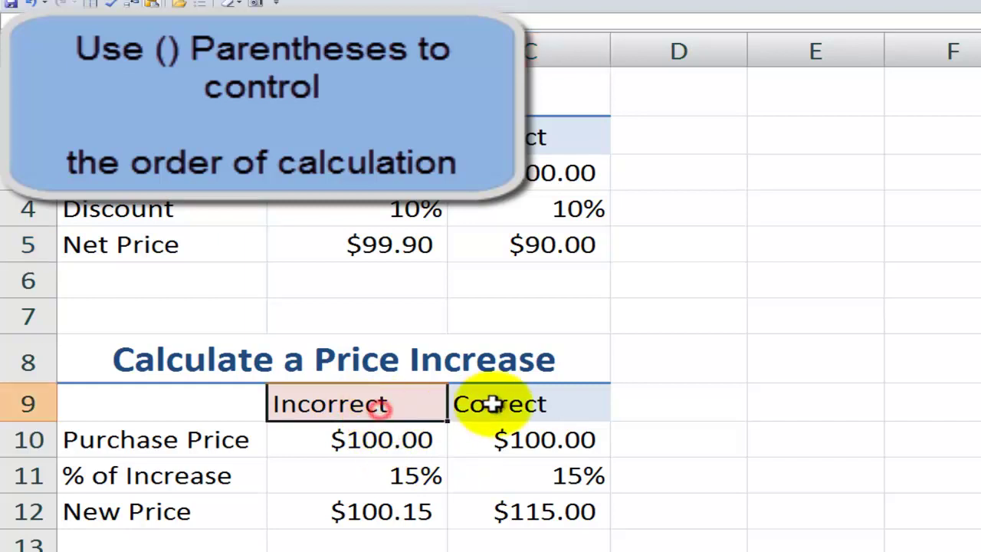
left_click(500, 404)
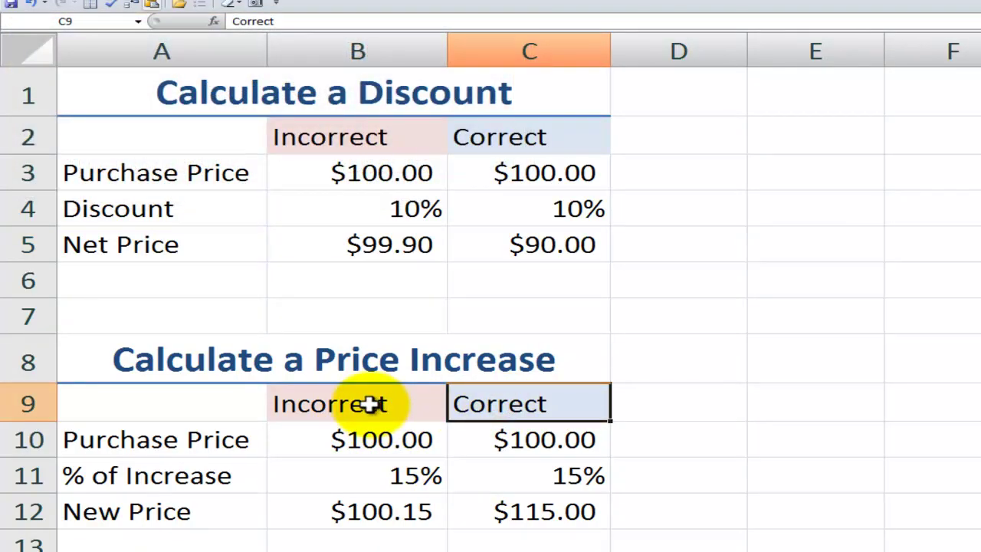
left_click(355, 473)
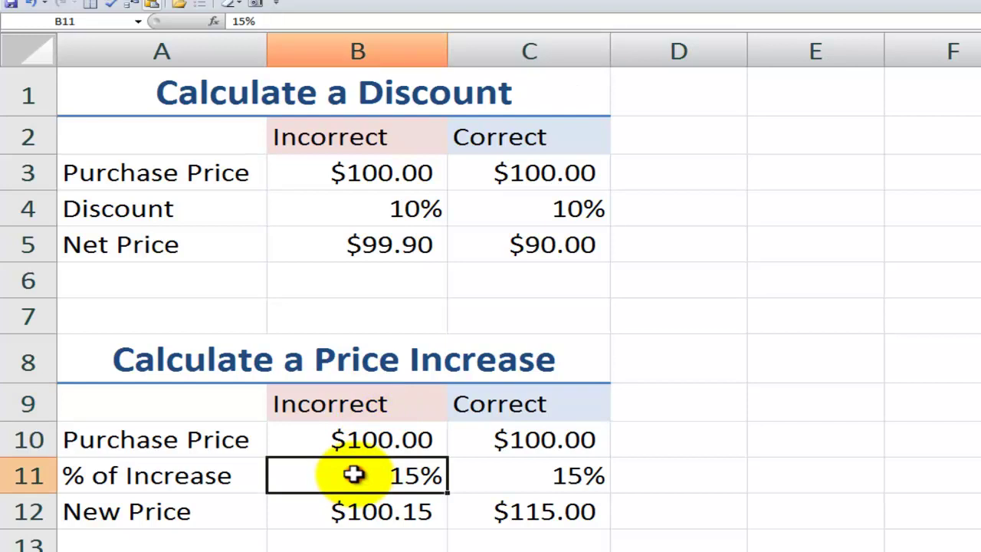
double_click(387, 512)
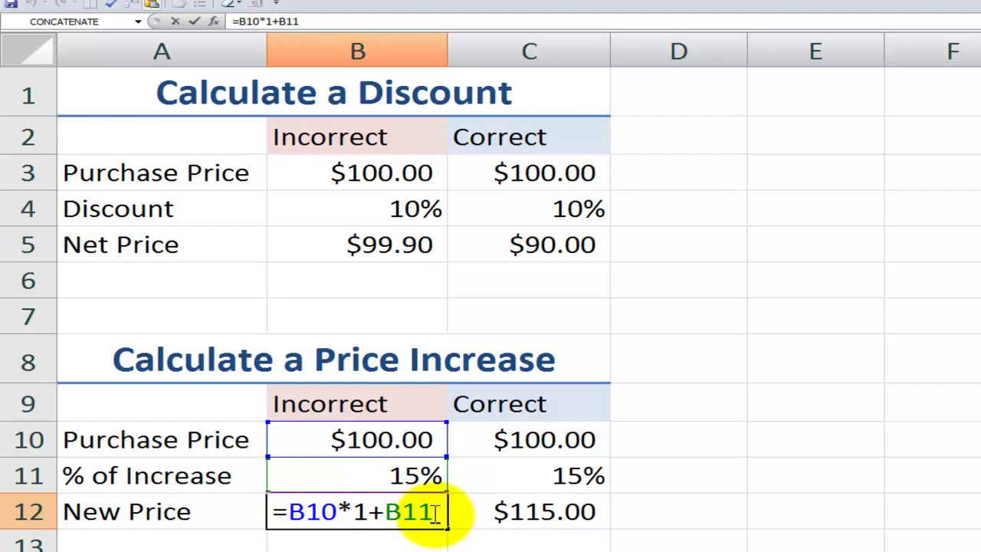
key("ctrl+Return")
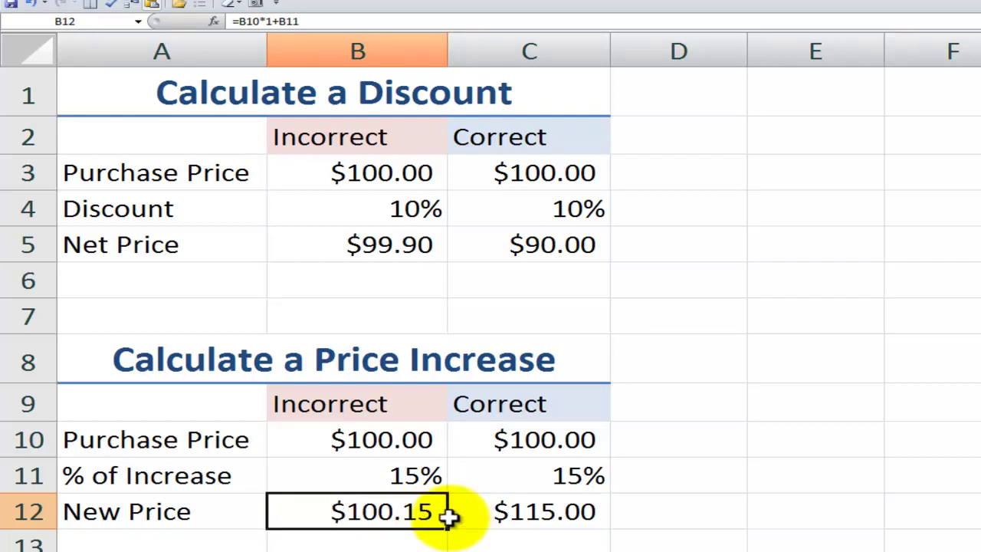
double_click(488, 514)
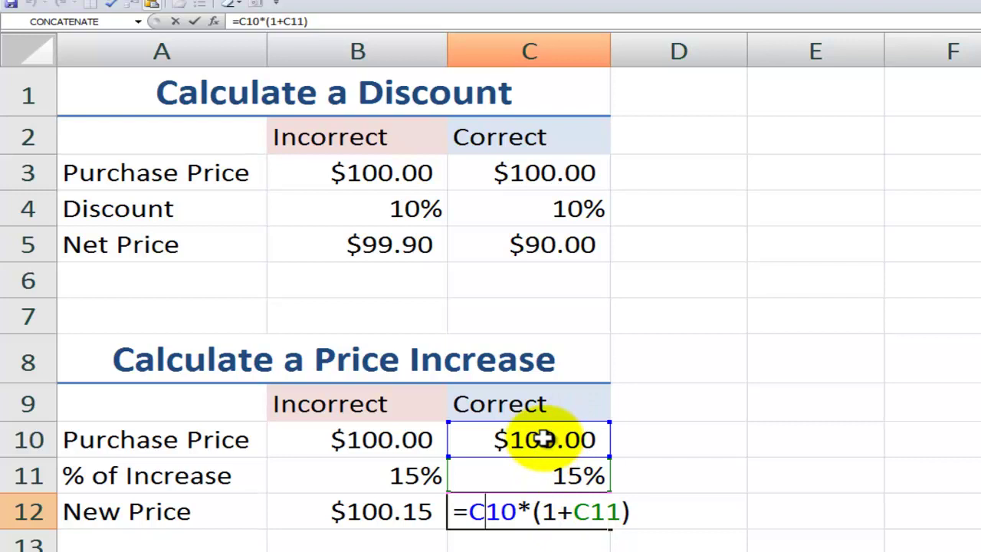
key("Escape")
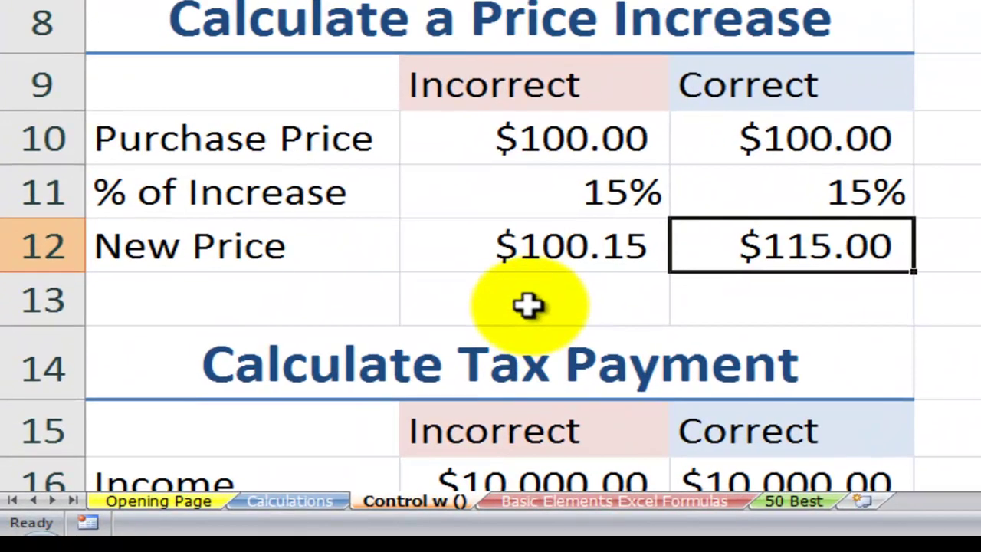
Step: Examine the income, expenses, tax rate and tax payment in the Incorrect column of the Calculate Tax Payment table
left_click(356, 547)
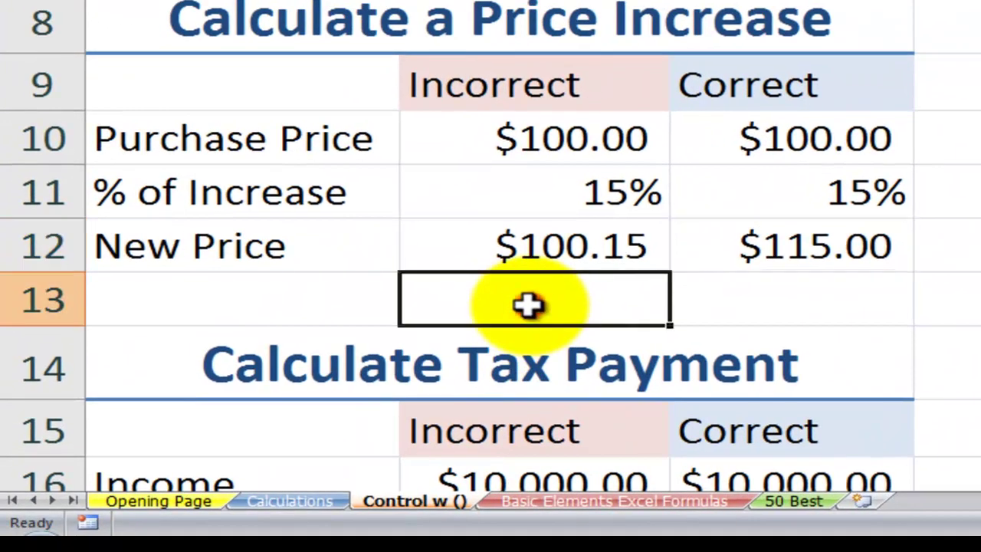
key("Down")
key("Down")
key("Down")
key("Down")
key("Down")
key("Down")
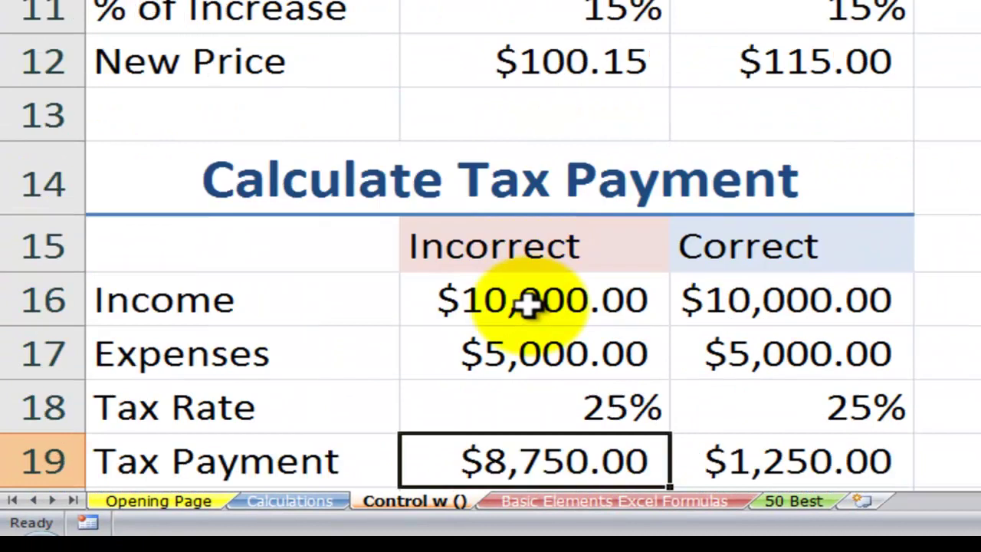
key("Down")
key("Up")
key("Up")
key("Up")
key("Up")
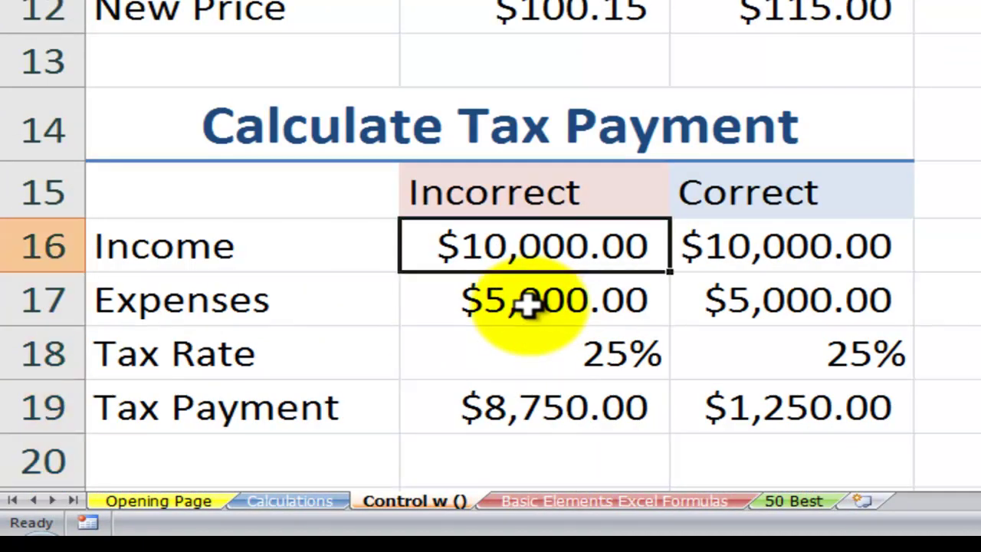
key("Down")
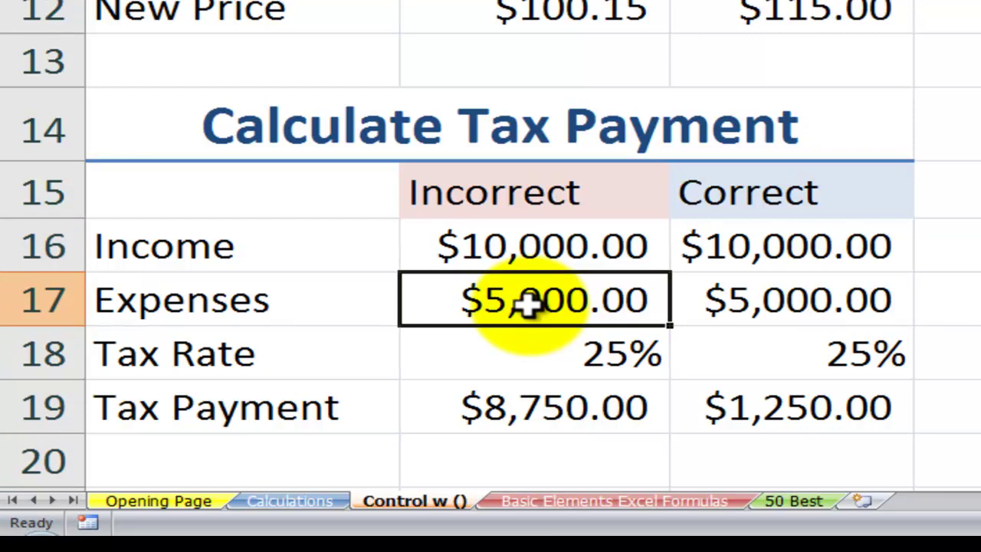
key("Up")
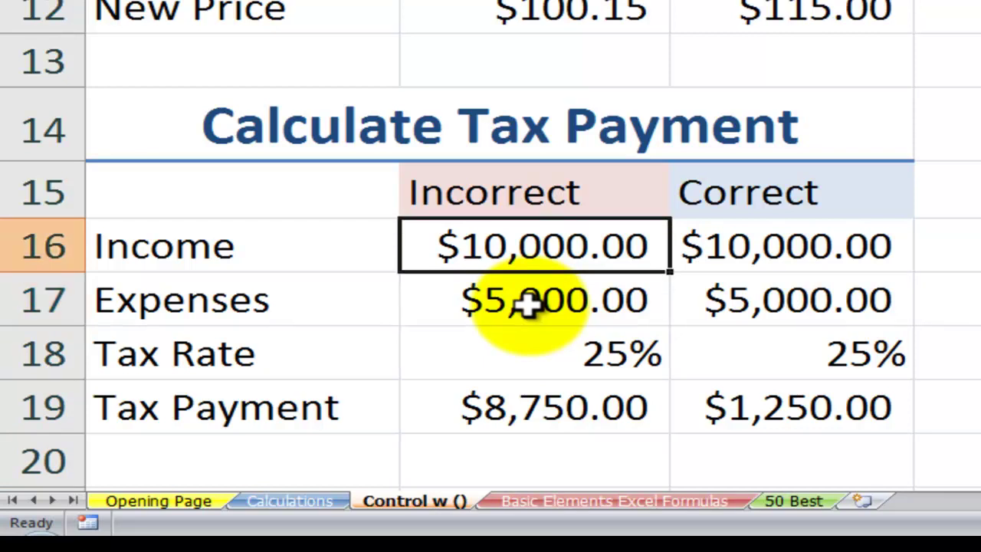
key("Down")
key("Down")
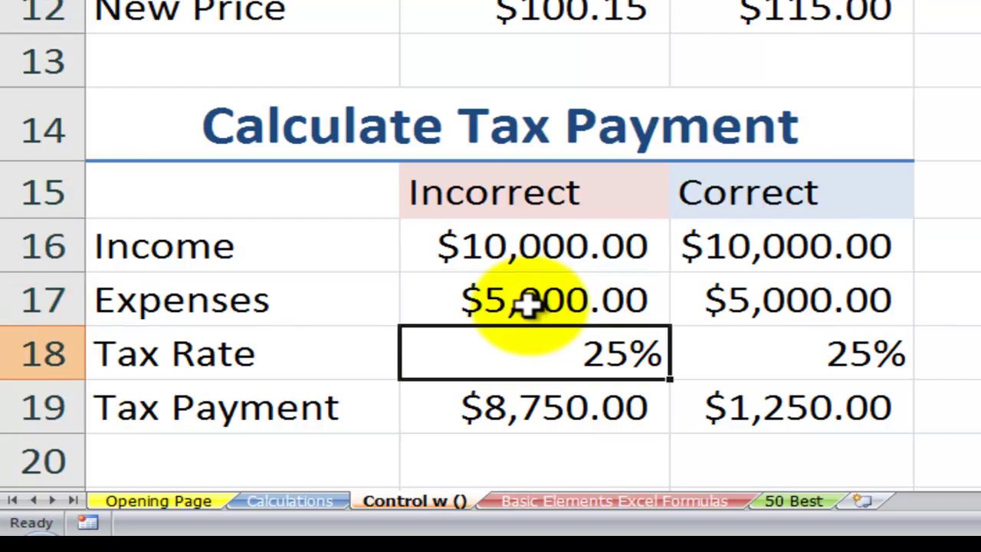
key("Down")
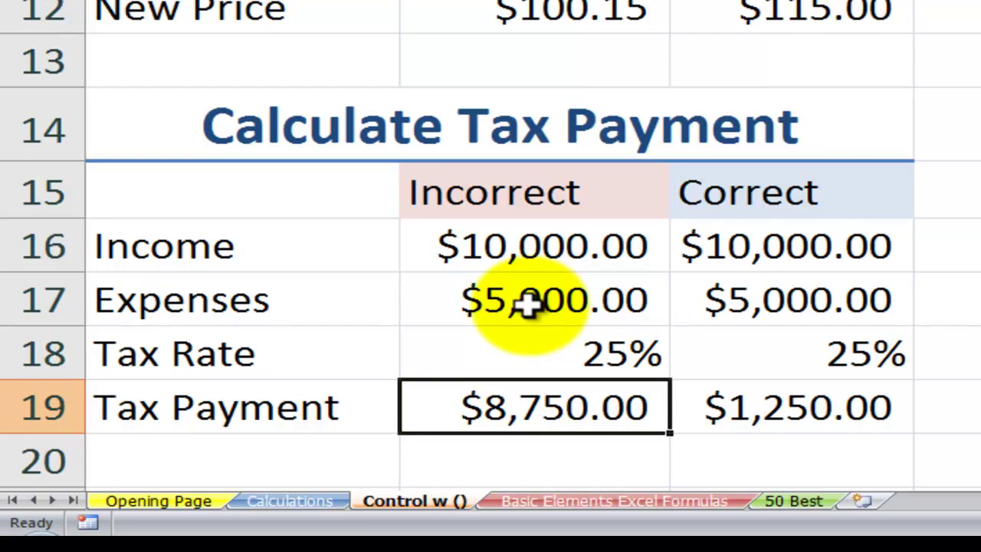
Step: Examine the incorrect Tax Payment formula in B19 and the cells it references, leaving it as is
key("F2")
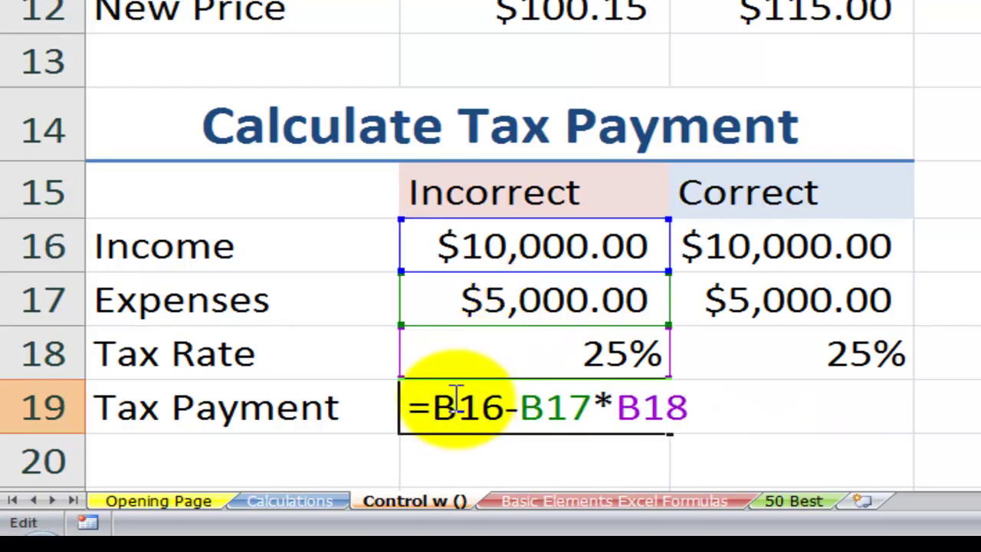
left_click(432, 405)
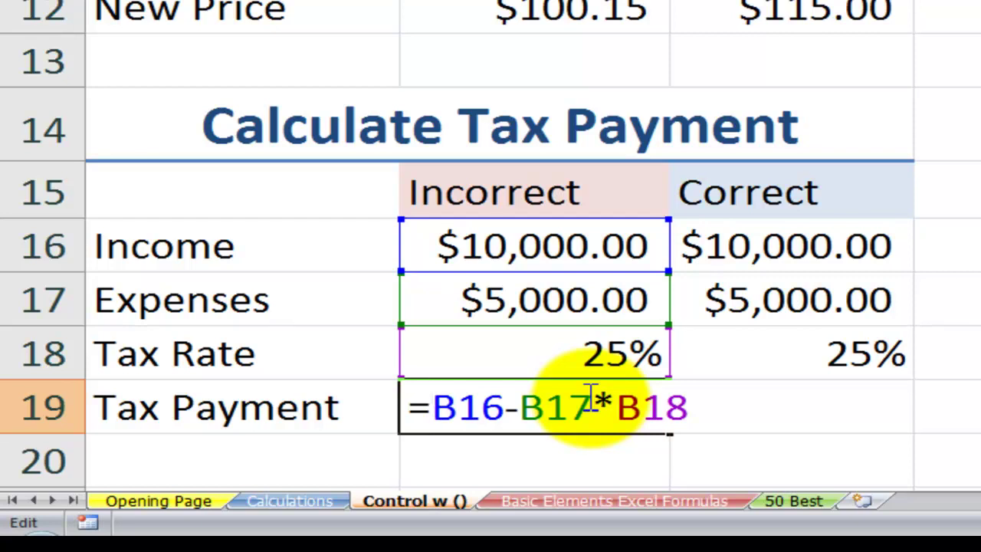
key("Escape")
Step: Examine the correct Tax Payment formula in C19 with its parentheses, then return to the incorrect one in B19
left_click(745, 405)
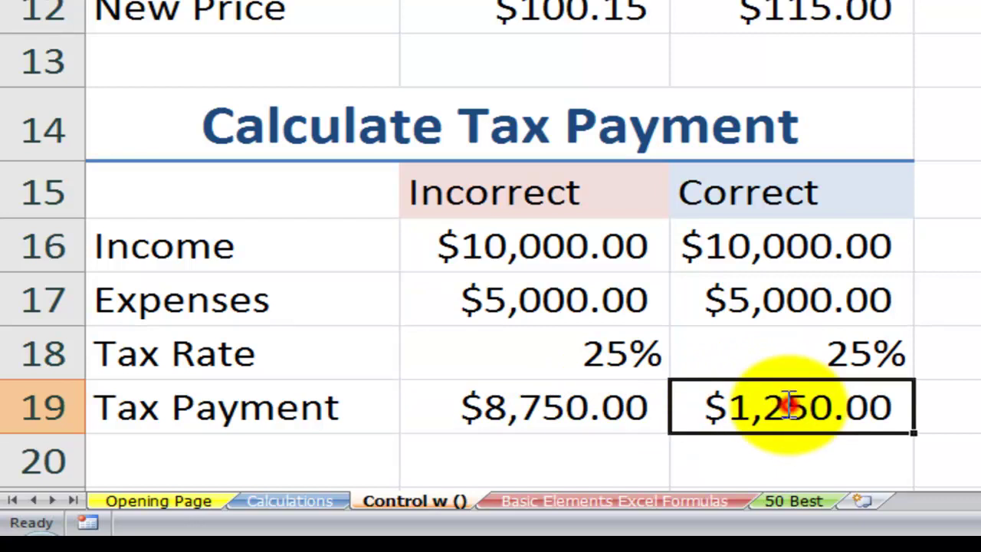
double_click(787, 405)
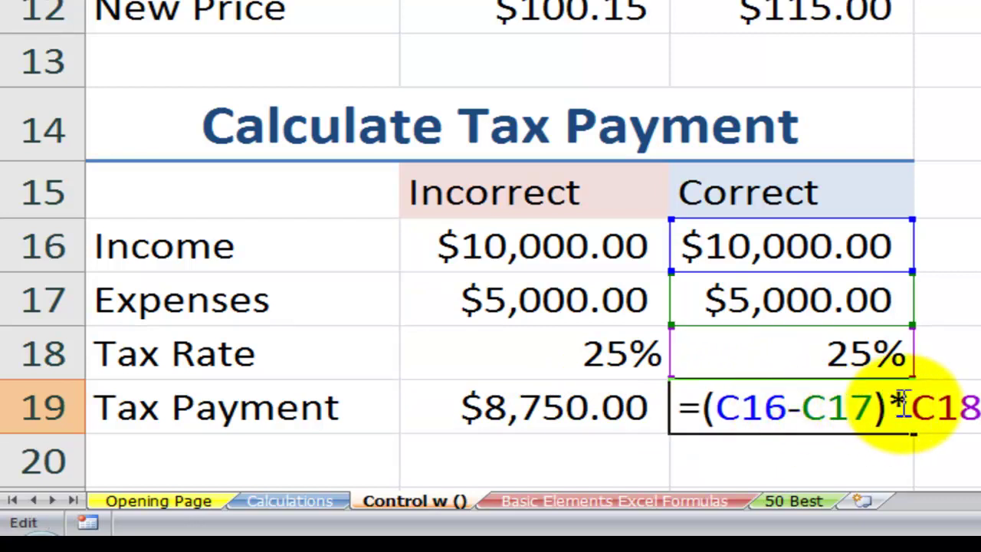
key("Escape")
left_click(571, 404)
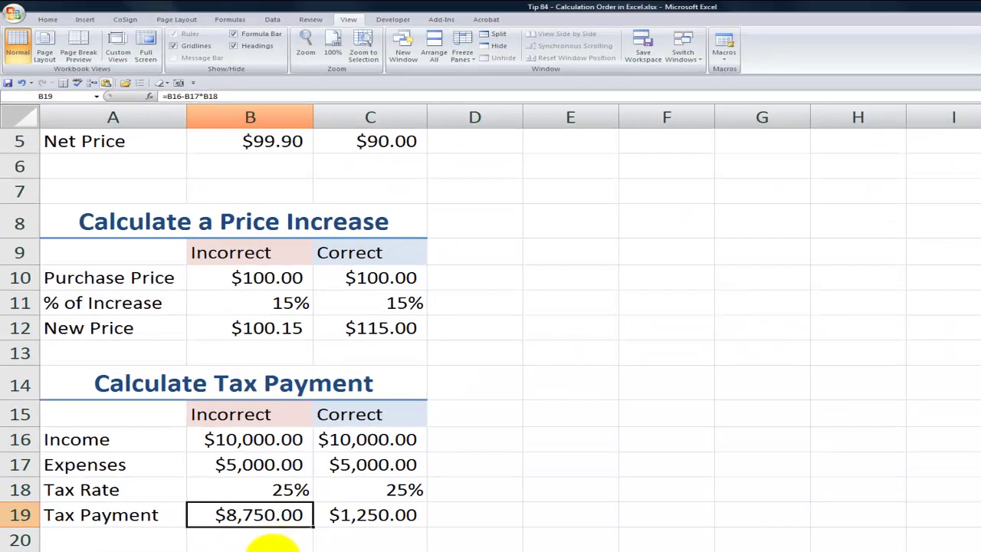
Step: On the Basic Elements Excel Formulas sheet, look through the operator tables down to Order of Precedence in Formula Calculation
left_click(311, 549)
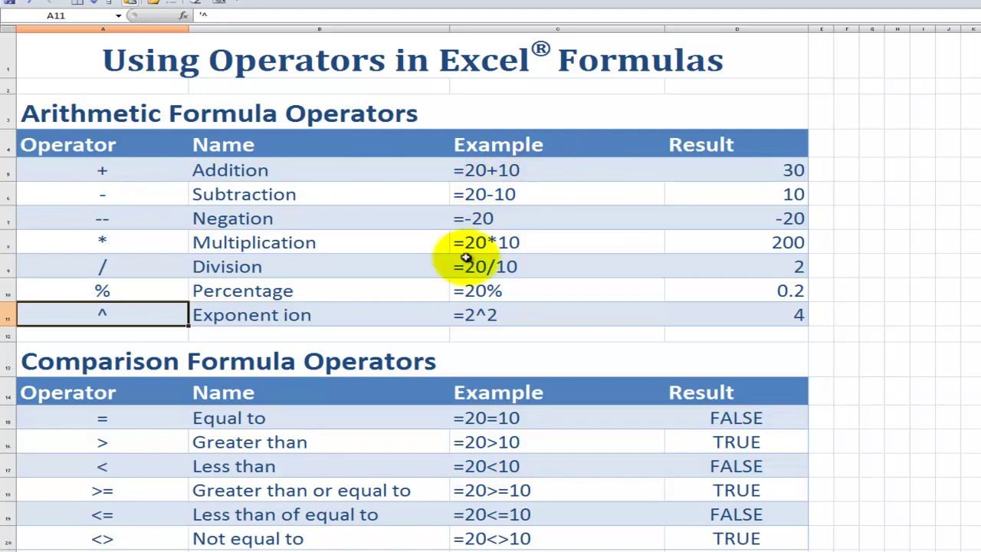
key("Down")
key("Down")
key("Down")
key("Down")
key("Down")
key("Down")
key("Down")
key("Down")
key("Down")
key("Down")
key("Down")
key("Down")
key("Down")
key("Down")
key("Down")
key("Down")
key("Down")
key("Down")
key("Down")
key("Down")
key("Down")
key("Down")
key("Down")
key("Down")
key("Up")
key("Up")
key("Up")
key("Up")
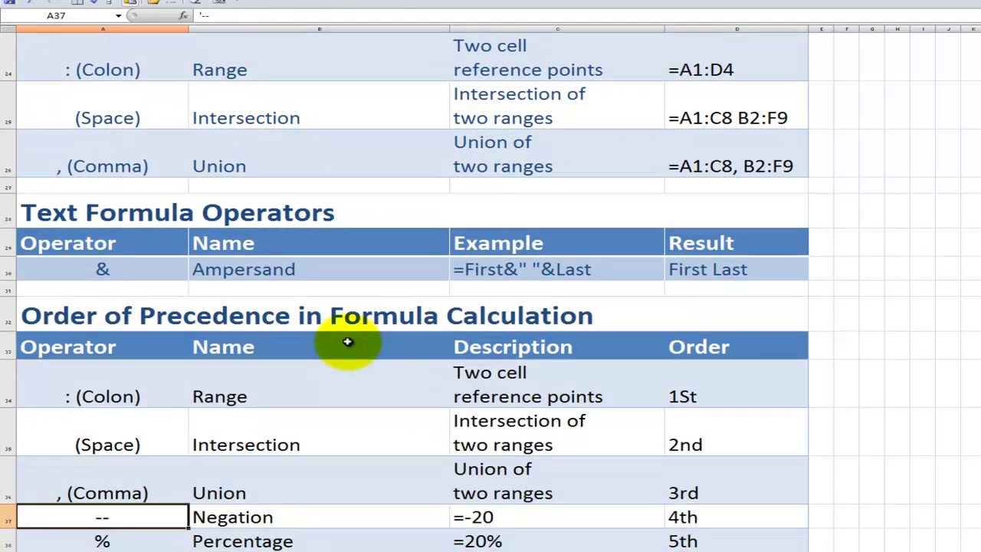
Step: Review the Order column of the Order of Precedence table, continuing to the parentheses example below it in D47
key("Right")
key("Right")
key("Right")
key("Down")
key("Down")
key("Down")
key("Down")
key("Down")
key("Down")
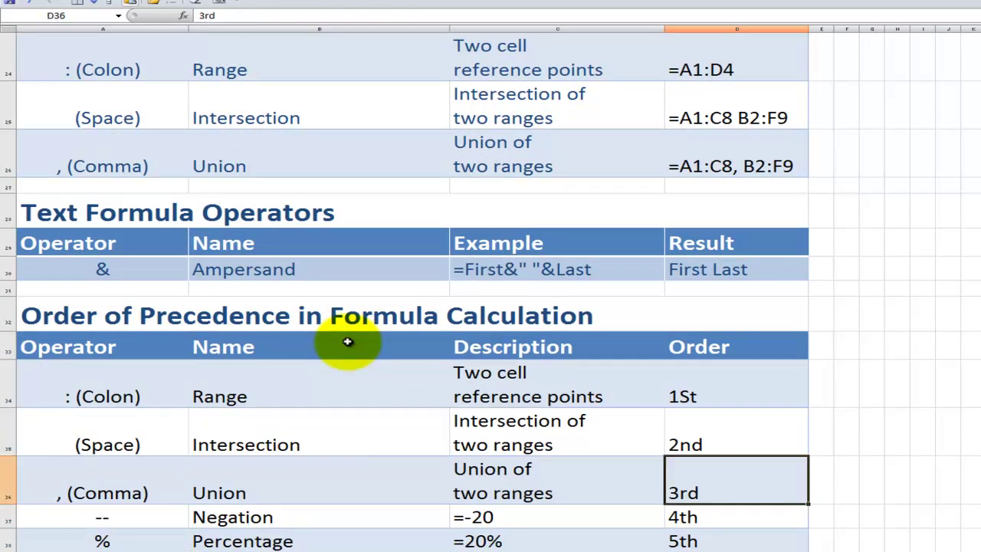
key("Down")
key("Down")
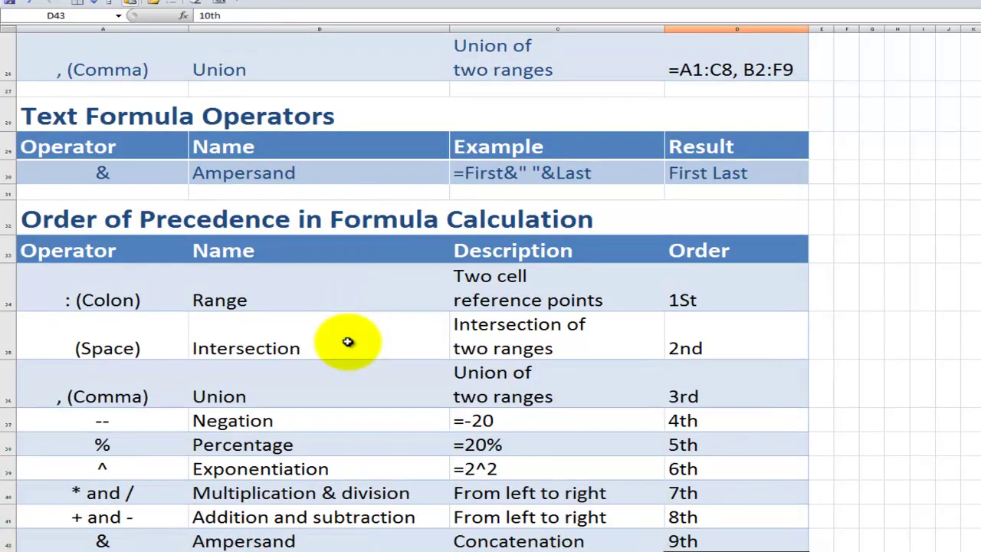
key("Down")
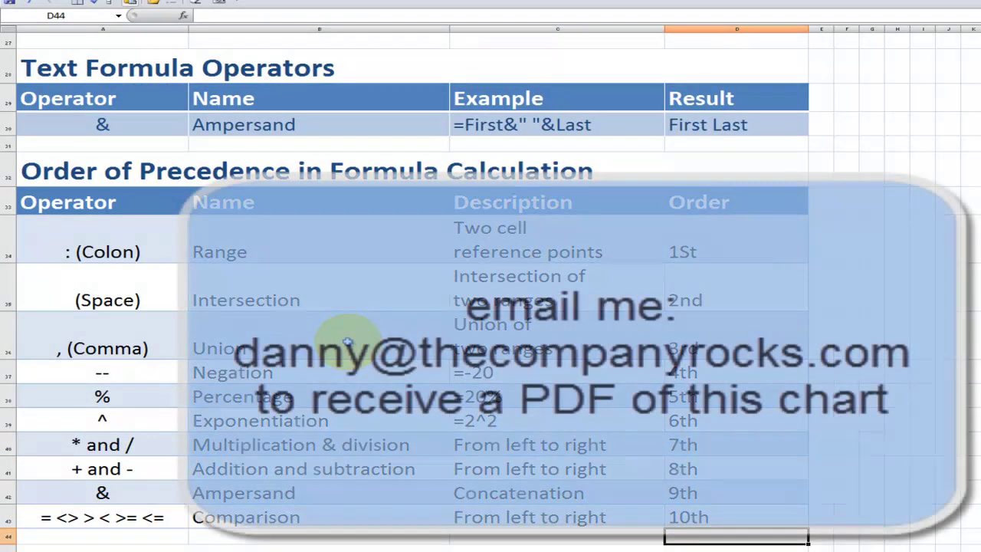
key("Down")
key("Down")
key("Down")
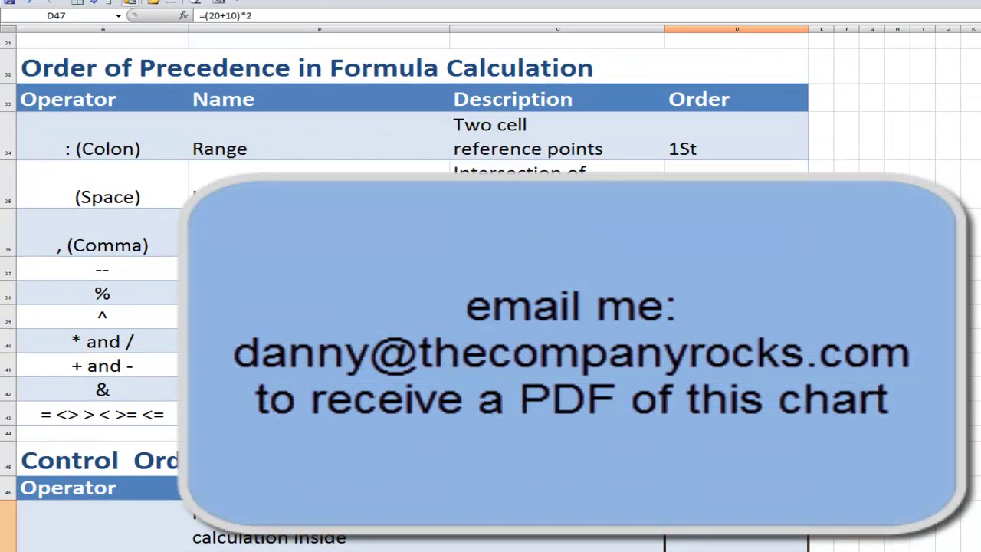